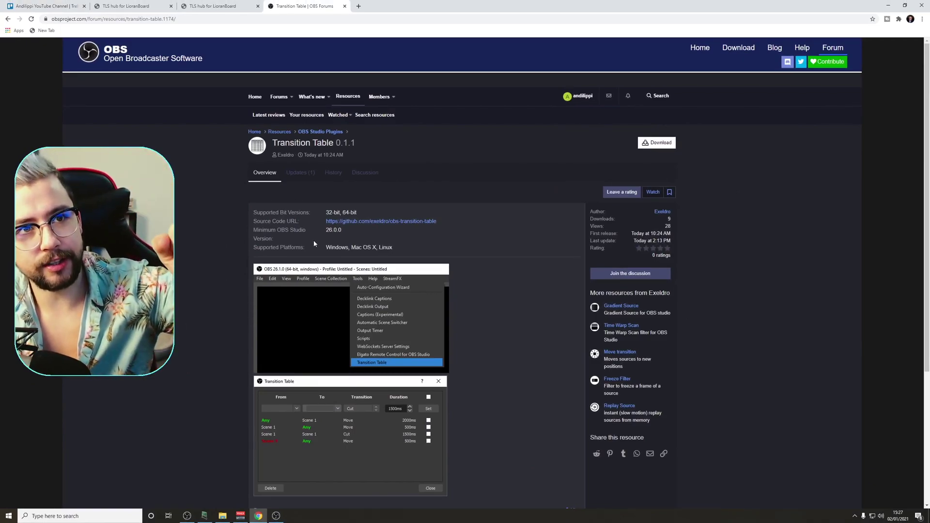
Browse the Transition Table 0.1.1 forum page and list its four download files
{"action": "scroll", "coordinate": [339, 247], "scroll_direction": "down", "scroll_amount": 4}
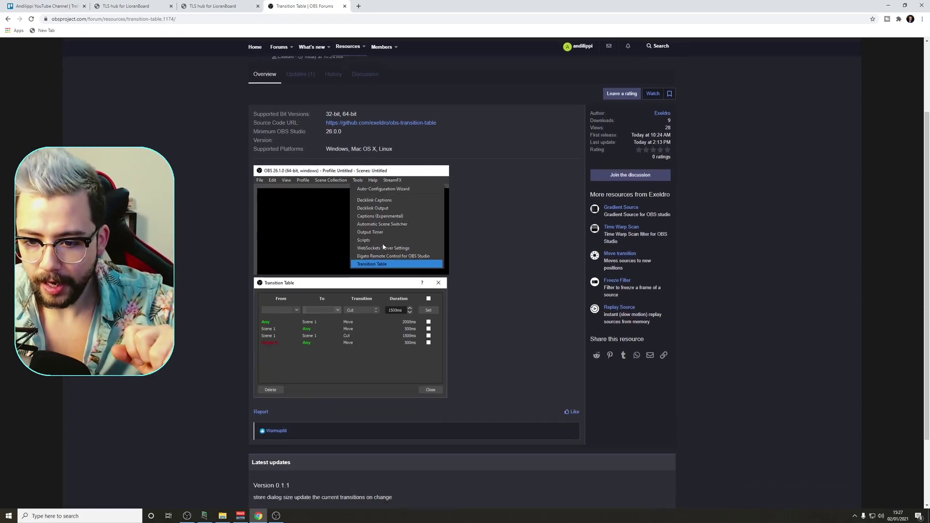
{"action": "scroll", "coordinate": [382, 254], "scroll_direction": "up", "scroll_amount": 2}
{"action": "scroll", "coordinate": [380, 260], "scroll_direction": "up", "scroll_amount": 2}
{"action": "scroll", "coordinate": [290, 281], "scroll_direction": "down", "scroll_amount": 3}
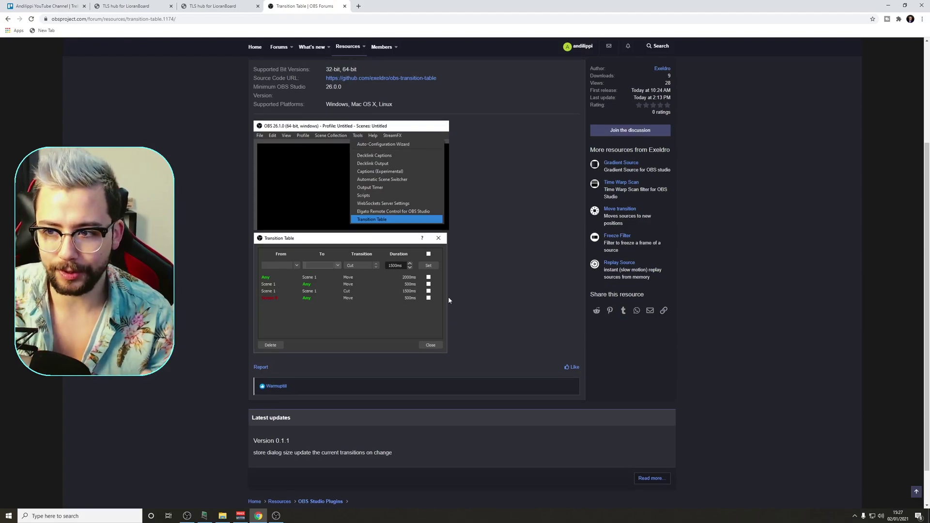
{"action": "scroll", "coordinate": [452, 298], "scroll_direction": "up", "scroll_amount": 3}
{"action": "left_click", "coordinate": [661, 143]}
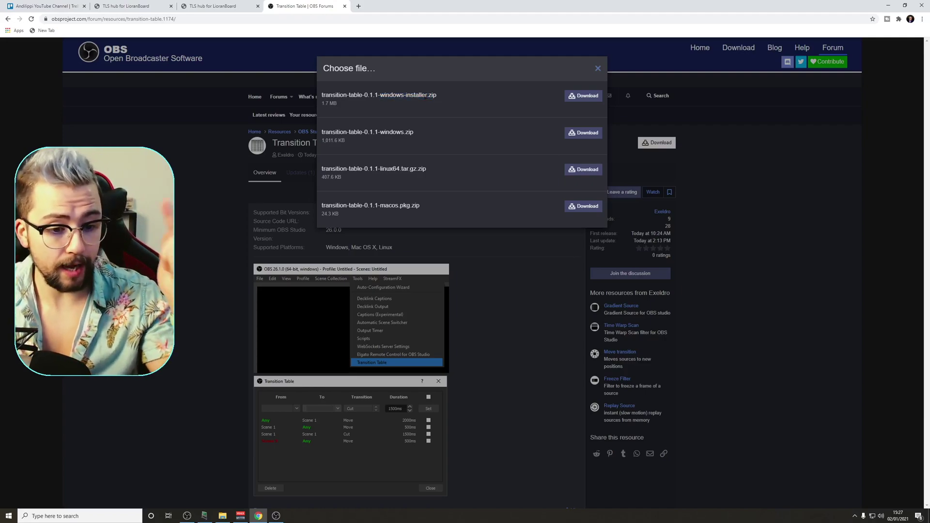
Dismiss the download choices, bring up OBS, and preview Scenes 2, 3, 4 and 1
{"action": "left_click", "coordinate": [598, 68]}
{"action": "left_click", "coordinate": [276, 516]}
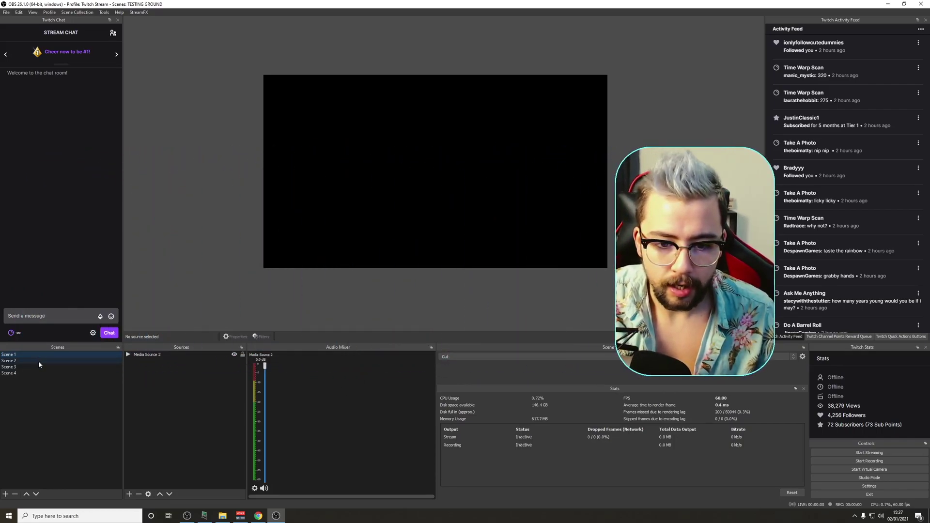
{"action": "left_click", "coordinate": [35, 362]}
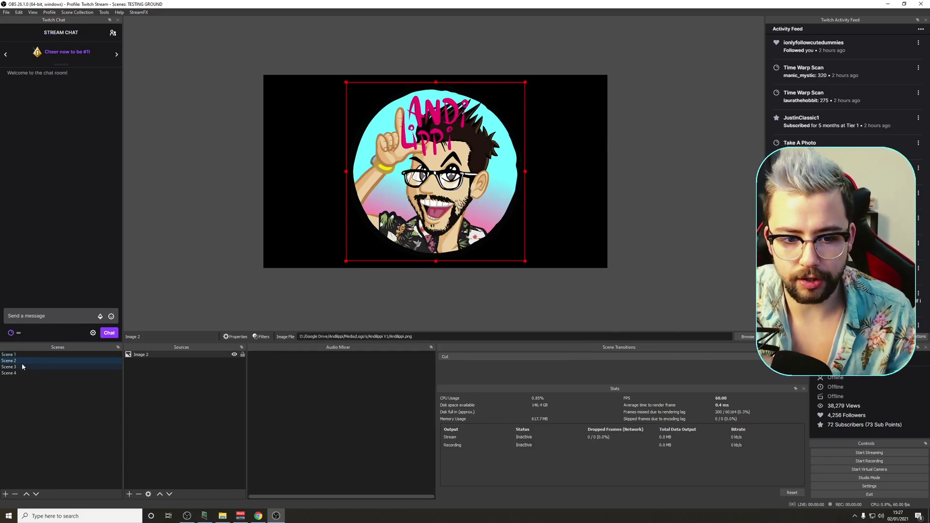
{"action": "left_click", "coordinate": [21, 366]}
{"action": "left_click", "coordinate": [23, 373]}
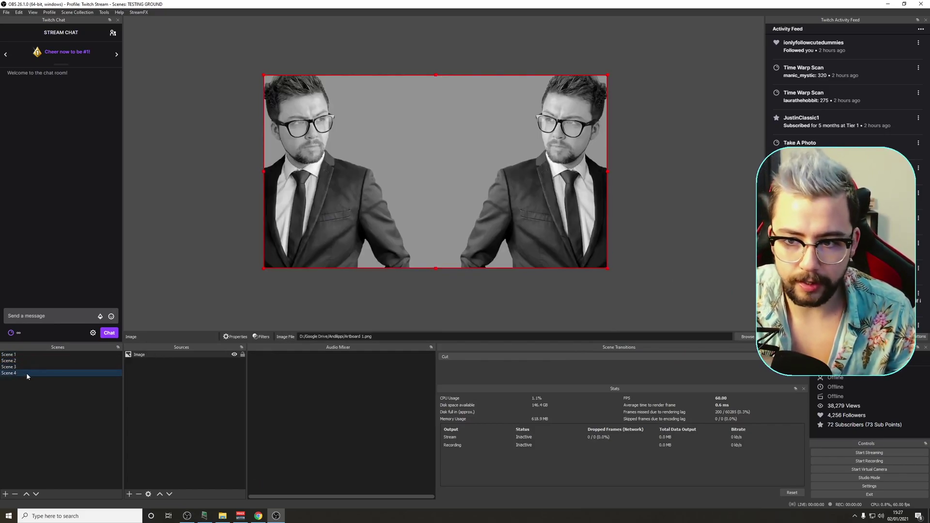
{"action": "left_click", "coordinate": [25, 355]}
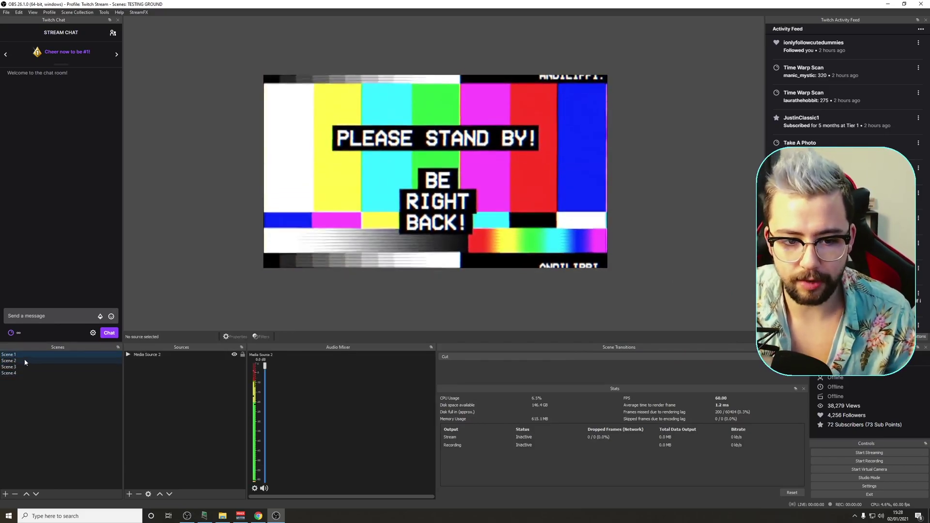
{"action": "left_click", "coordinate": [20, 361]}
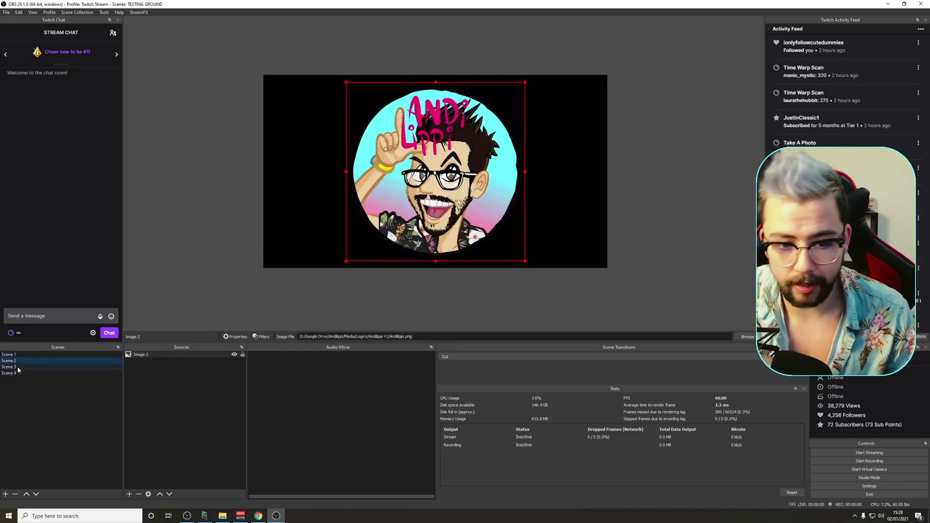
{"action": "left_click", "coordinate": [18, 368]}
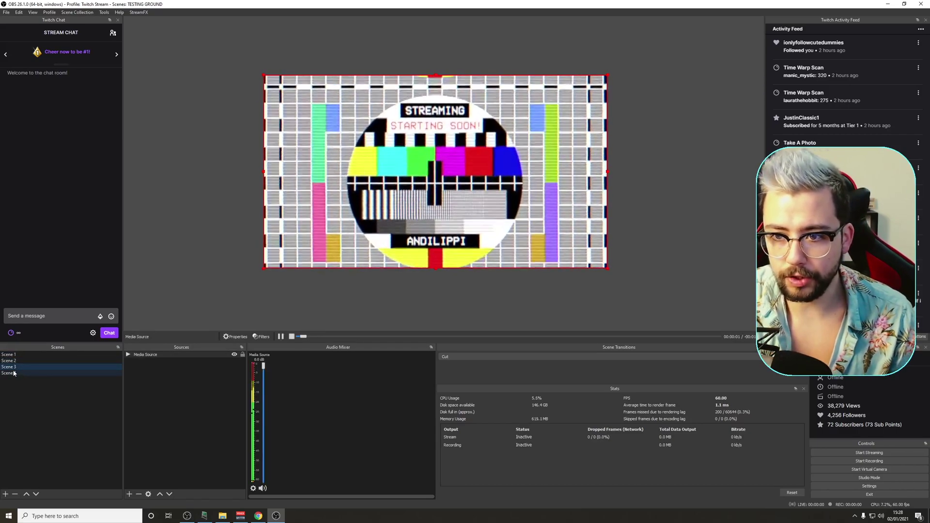
{"action": "left_click", "coordinate": [14, 374]}
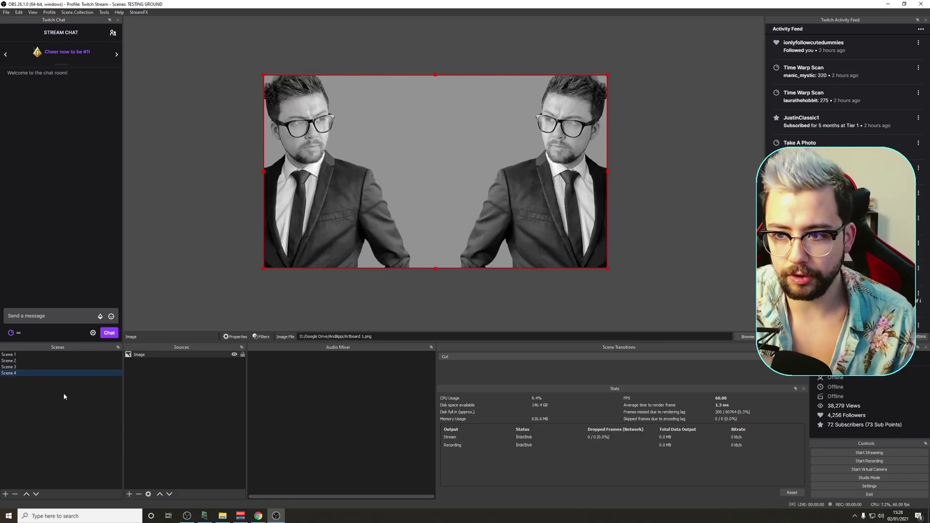
{"action": "left_click", "coordinate": [36, 354]}
Cycle through the scenes again, end on Scene 1's stand-by card, and open Transition Table
{"action": "left_click", "coordinate": [36, 361]}
{"action": "left_click", "coordinate": [36, 368]}
{"action": "left_click", "coordinate": [30, 360]}
{"action": "left_click", "coordinate": [29, 367]}
{"action": "left_click", "coordinate": [26, 373]}
{"action": "left_click", "coordinate": [25, 355]}
{"action": "left_click", "coordinate": [26, 362]}
{"action": "left_click", "coordinate": [27, 368]}
{"action": "left_click", "coordinate": [28, 373]}
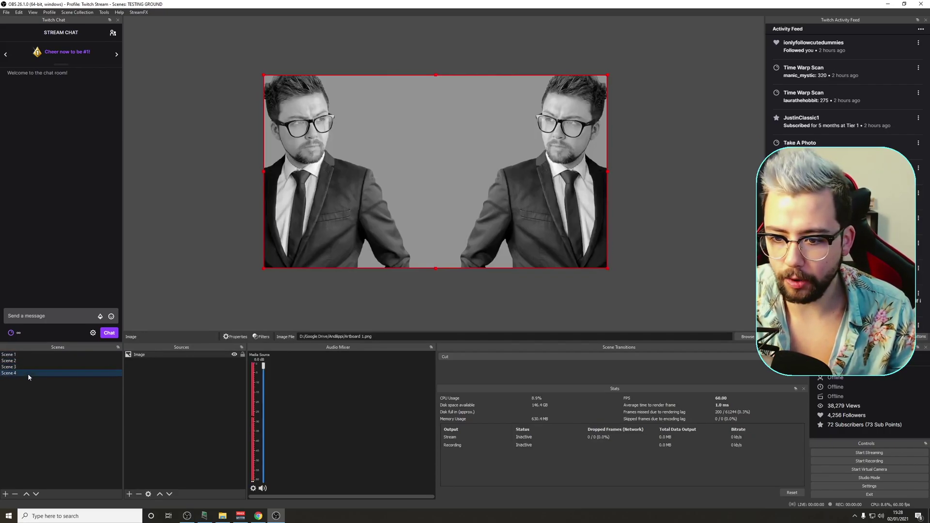
{"action": "left_click", "coordinate": [26, 354]}
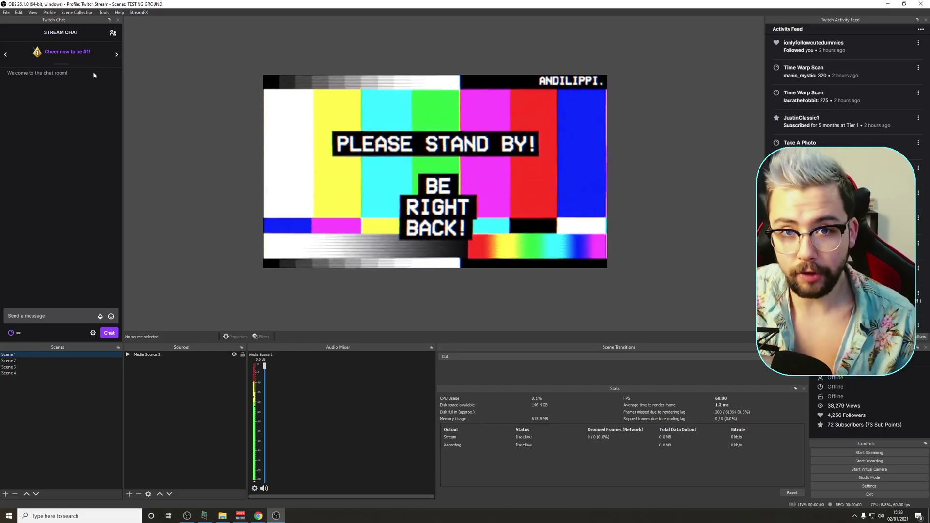
{"action": "left_click", "coordinate": [104, 13]}
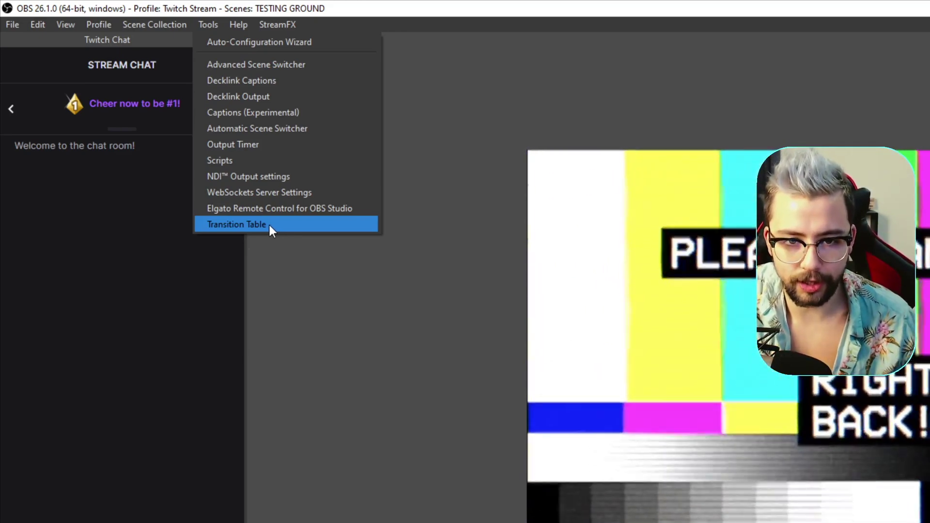
{"action": "left_click", "coordinate": [269, 225]}
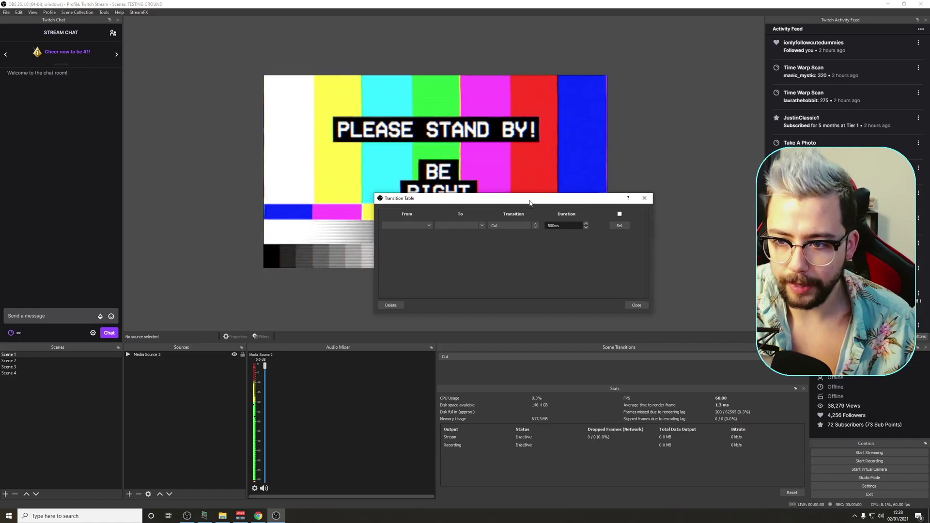
Add a Scene 1 to Scene 2 Fade rule lasting 1000ms, then close the table
{"action": "left_click_drag", "start_coordinate": [529, 202], "coordinate": [457, 172]}
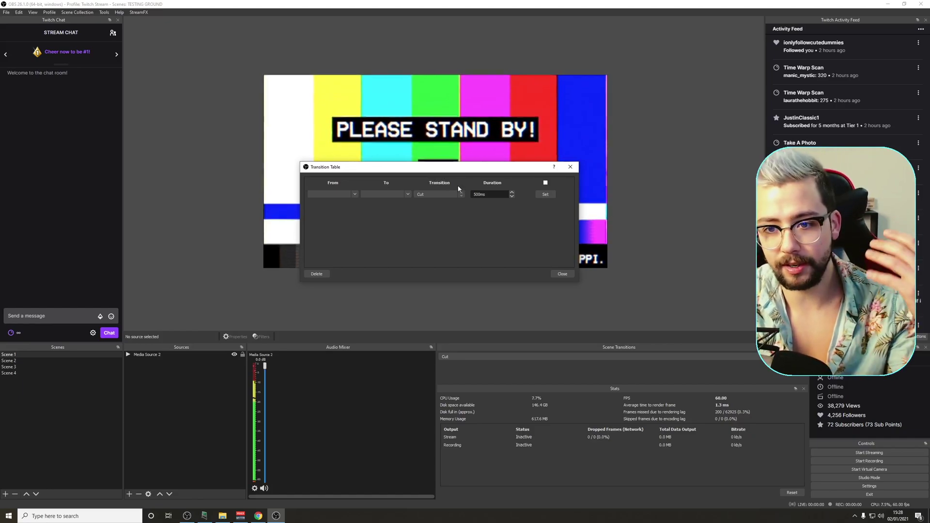
{"action": "left_click", "coordinate": [355, 195]}
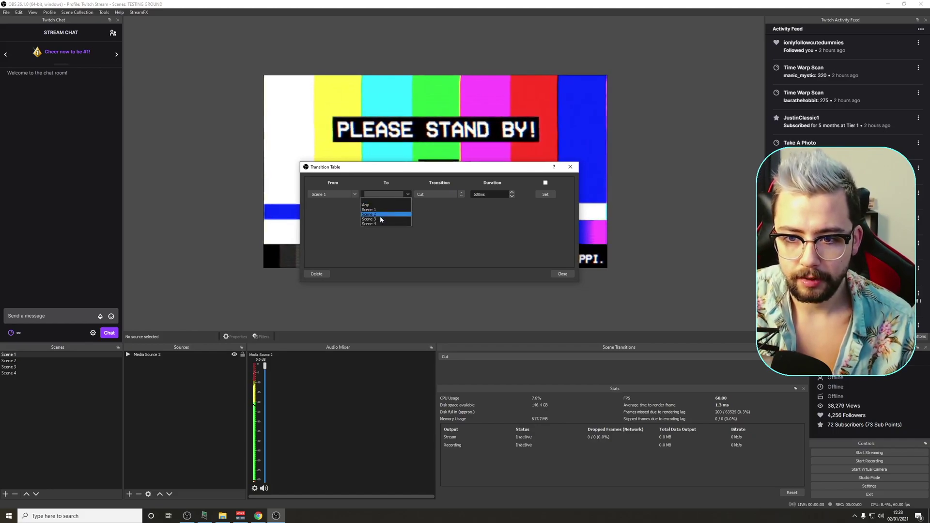
{"action": "left_click", "coordinate": [379, 215]}
{"action": "left_click", "coordinate": [460, 195]}
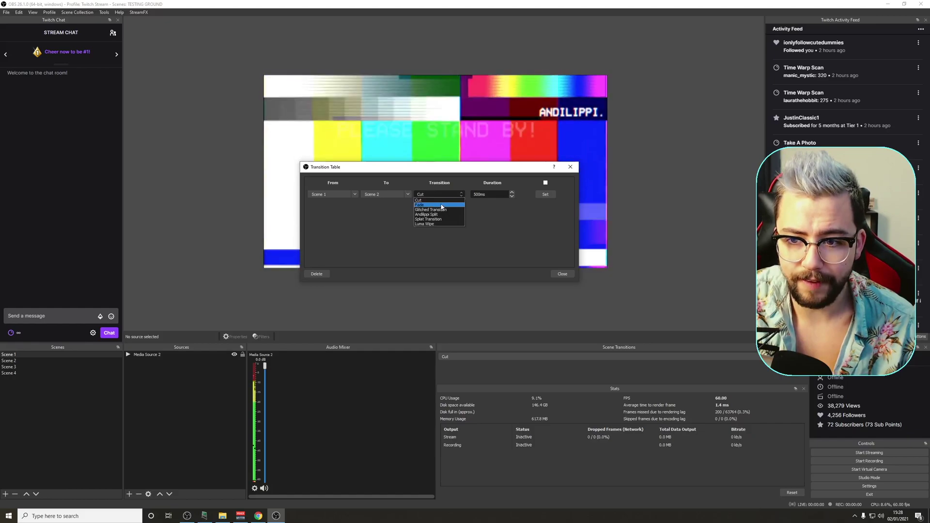
{"action": "left_click", "coordinate": [442, 206]}
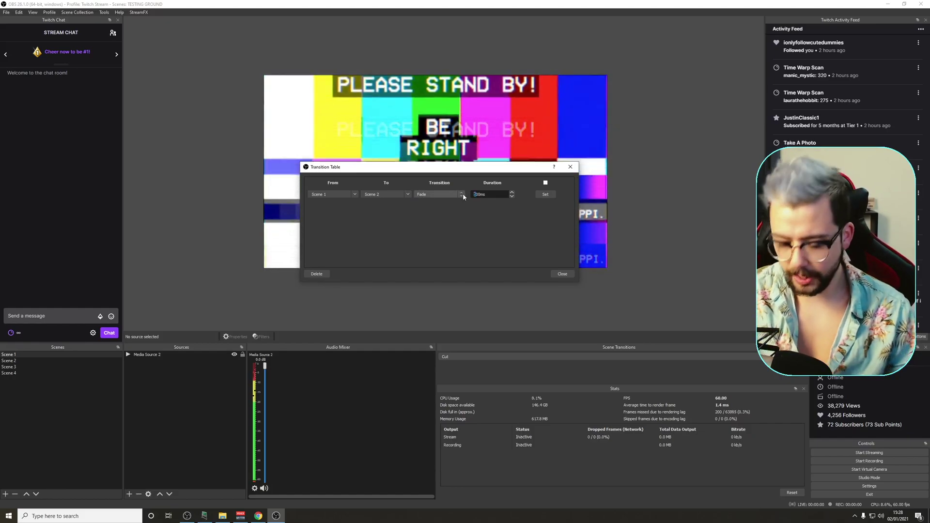
{"action": "type", "text": "10"}
{"action": "left_click", "coordinate": [545, 194]}
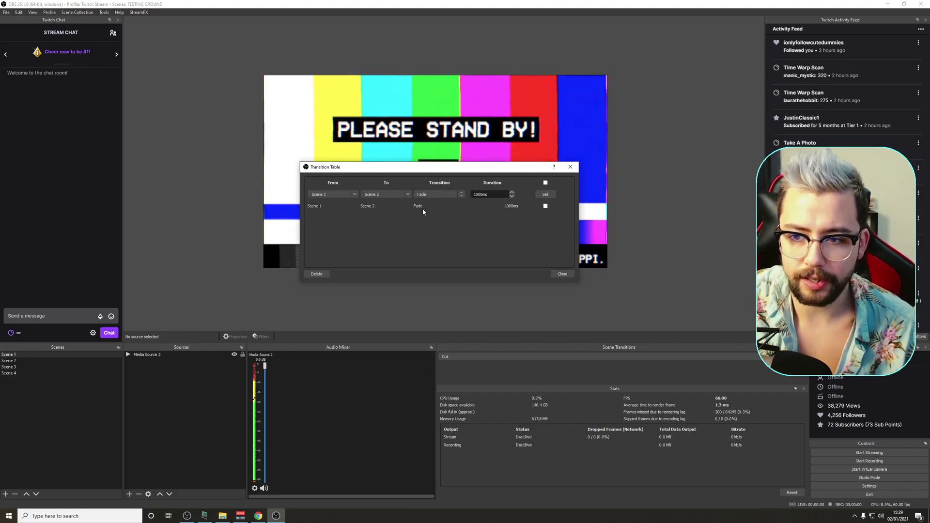
{"action": "left_click", "coordinate": [562, 274]}
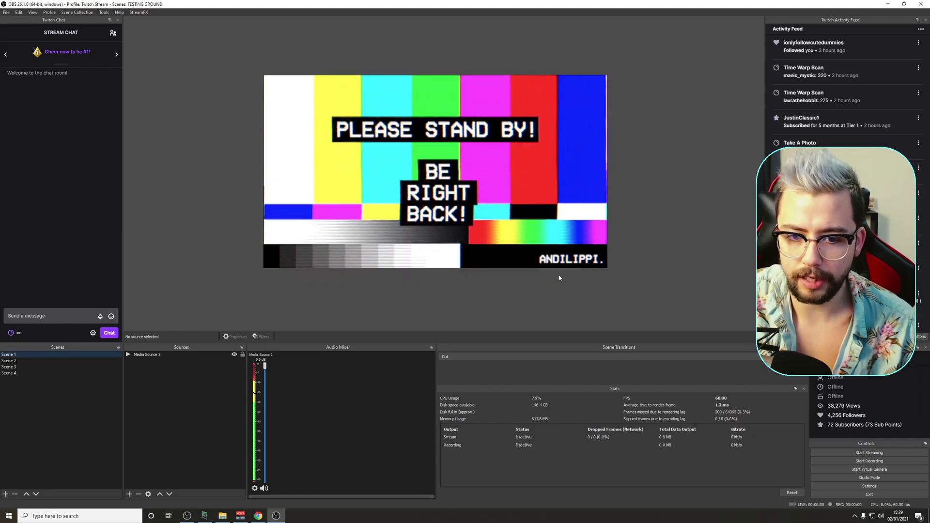
Switch to Scene 2 to watch the Fade from Scene 1
{"action": "left_click", "coordinate": [16, 362]}
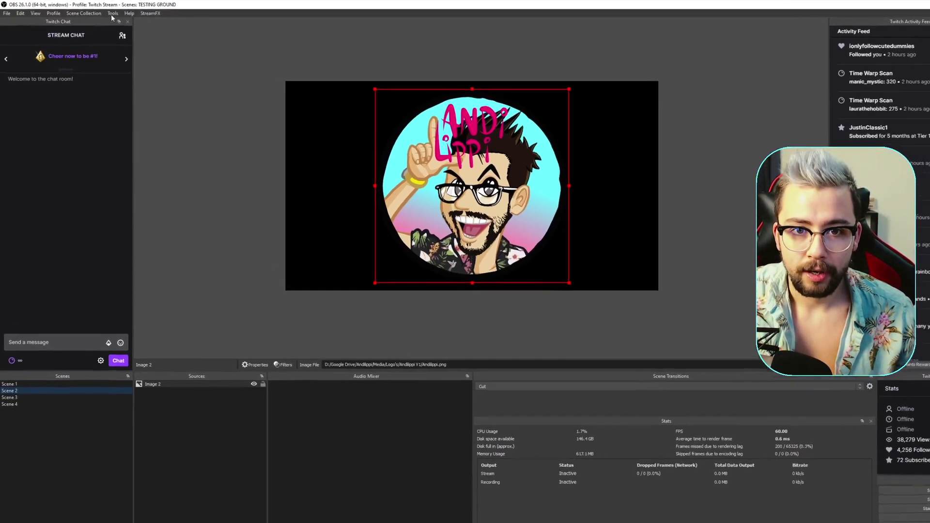
{"action": "left_click", "coordinate": [104, 12]}
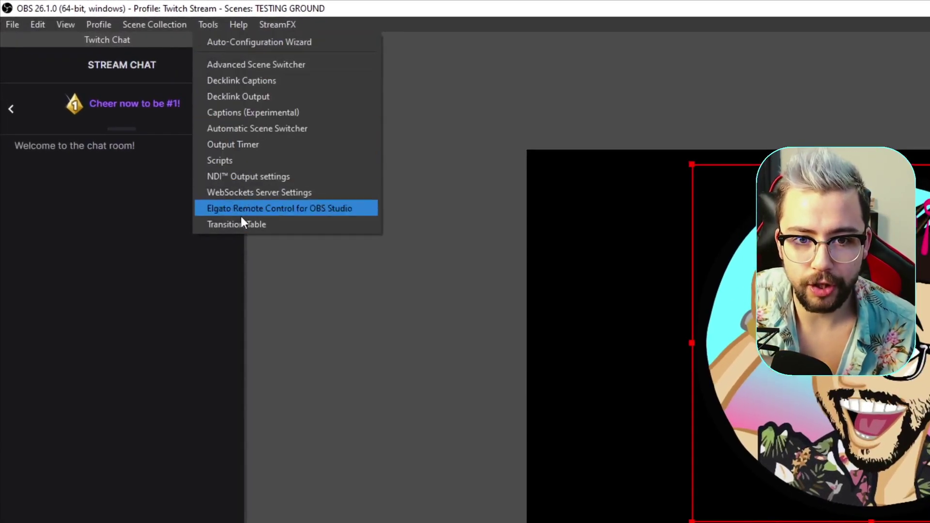
Reopen the Transition Table and pick Scene 2 to Scene 3 as a first attempt
{"action": "left_click", "coordinate": [121, 112]}
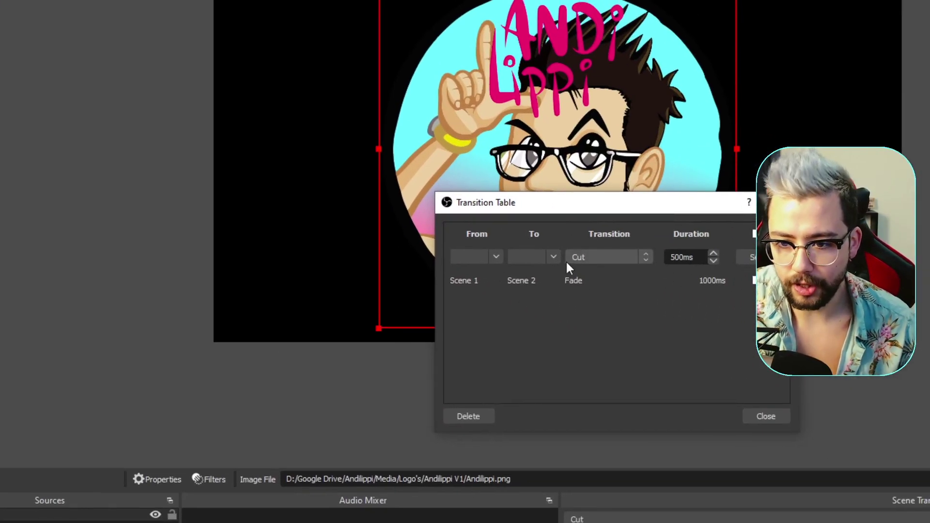
{"action": "left_click", "coordinate": [496, 264]}
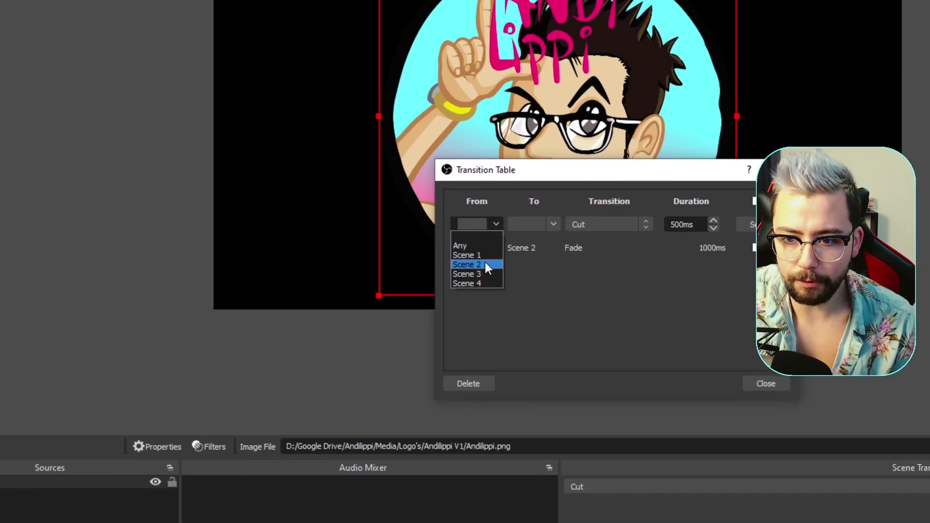
{"action": "left_click", "coordinate": [486, 306]}
{"action": "left_click", "coordinate": [554, 225]}
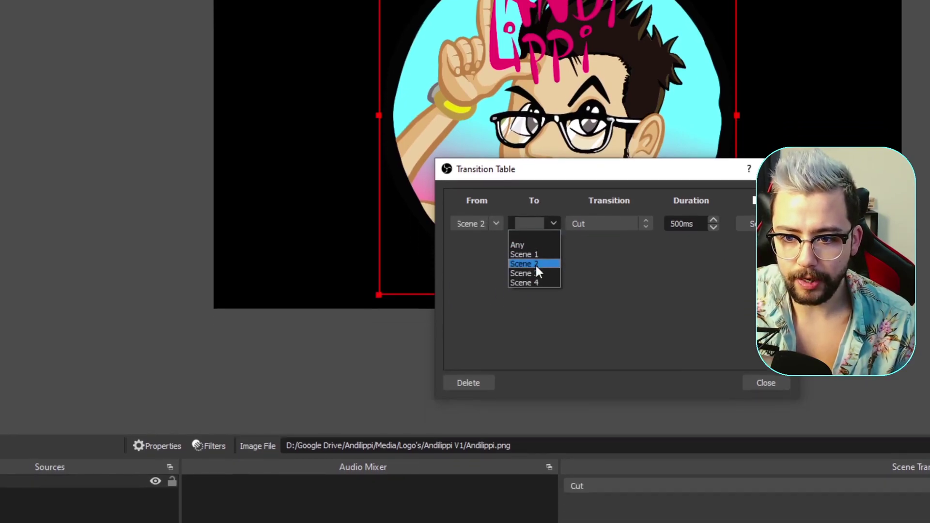
{"action": "left_click", "coordinate": [536, 262]}
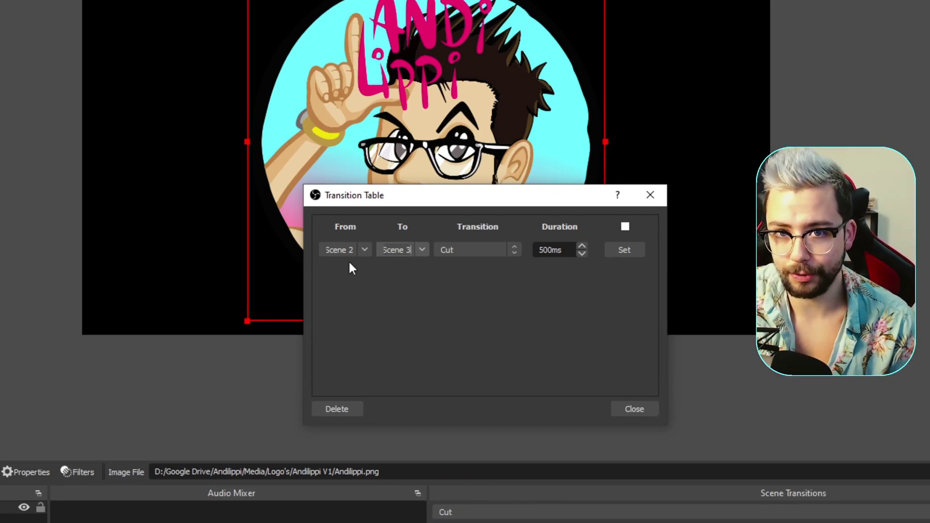
Change the start to Scene 1, keep Scene 3, and add a 500ms Glitched Transition rule
{"action": "left_click", "coordinate": [364, 260]}
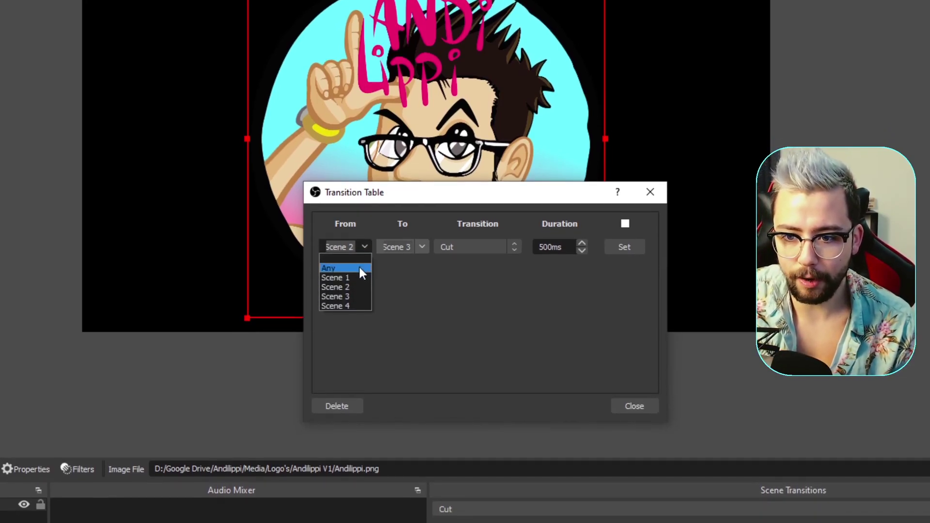
{"action": "left_click", "coordinate": [361, 283]}
{"action": "left_click", "coordinate": [422, 260]}
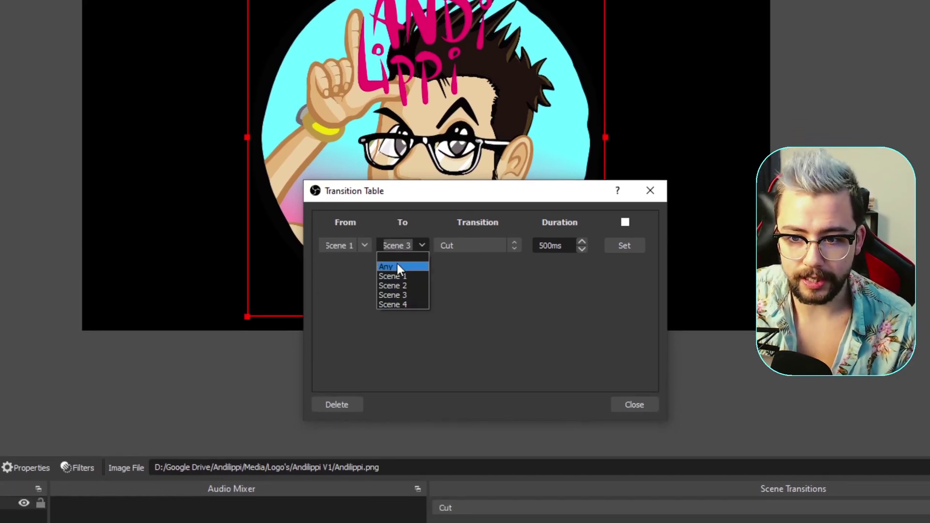
{"action": "left_click", "coordinate": [405, 262]}
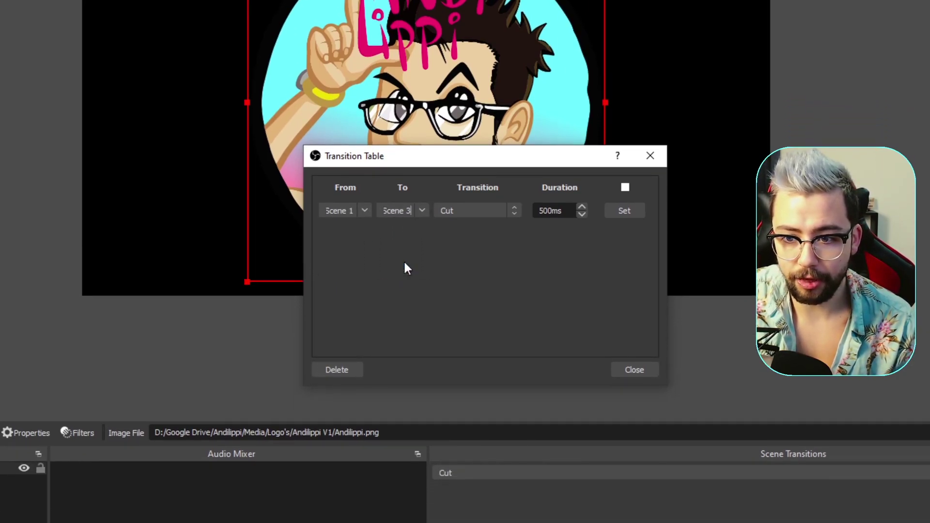
{"action": "left_click", "coordinate": [475, 210]}
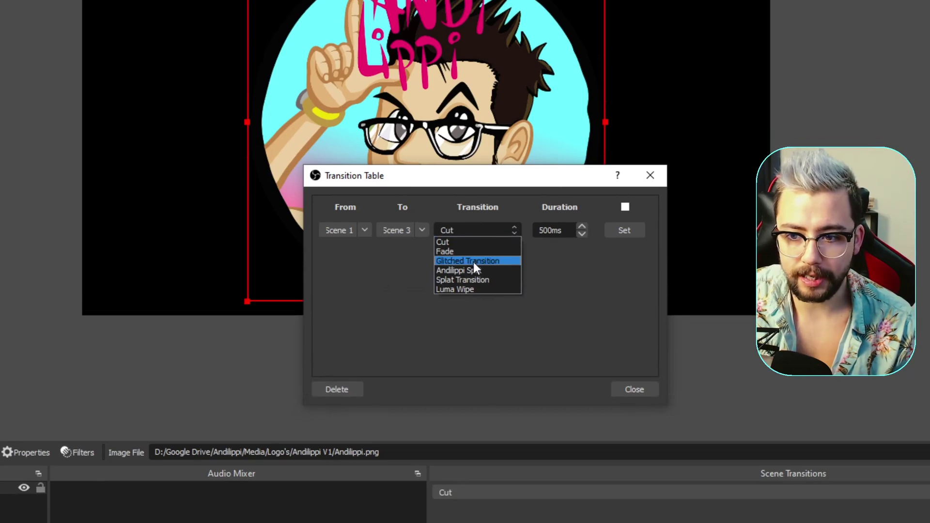
{"action": "left_click", "coordinate": [475, 271]}
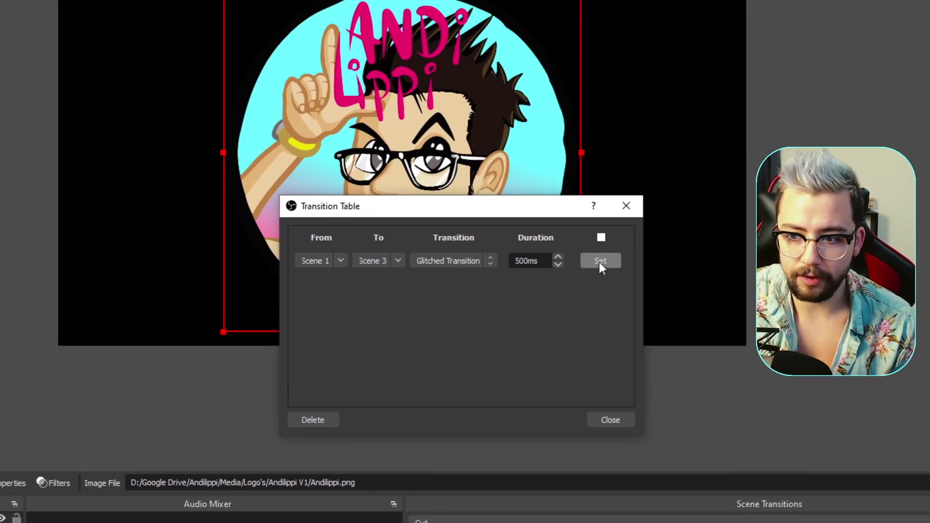
{"action": "left_click", "coordinate": [624, 260]}
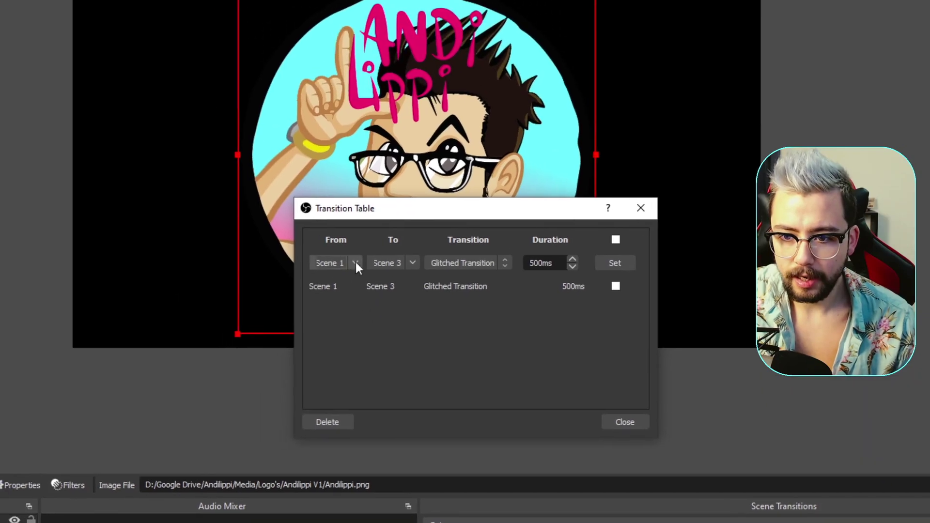
{"action": "left_click", "coordinate": [330, 260]}
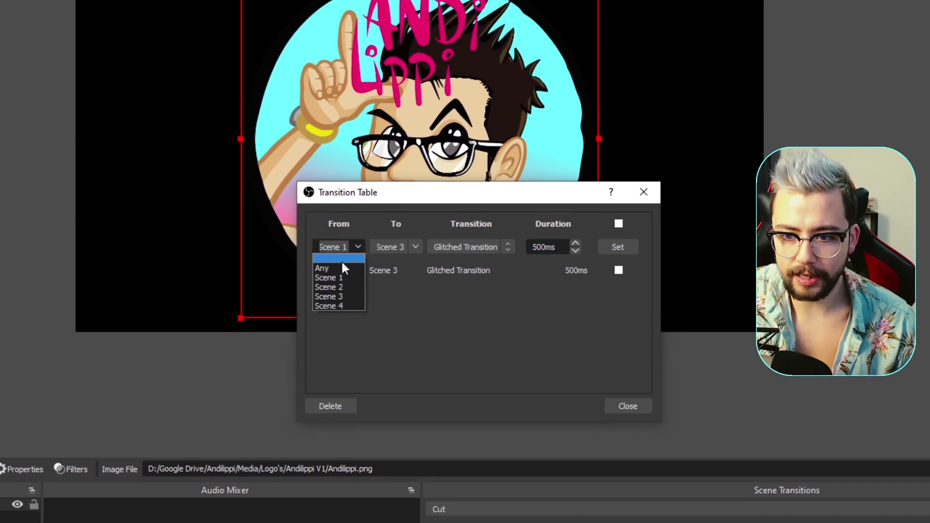
Reset the From and To filters so every rule is listed
{"action": "left_click", "coordinate": [341, 260]}
{"action": "left_click", "coordinate": [411, 260]}
{"action": "left_click", "coordinate": [399, 263]}
{"action": "left_click", "coordinate": [407, 261]}
{"action": "left_click", "coordinate": [407, 260]}
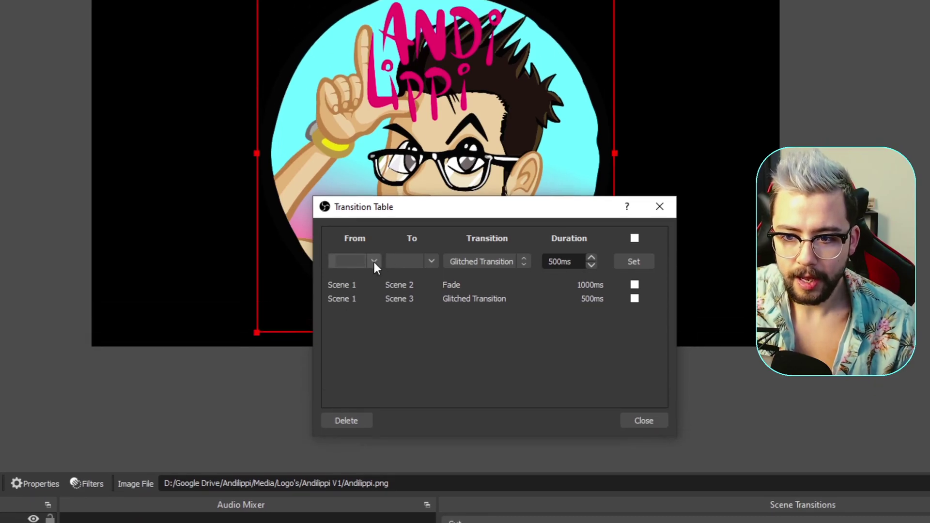
Filter by From Scene 1, try Scene 2, then settle back on Scene 1
{"action": "left_click", "coordinate": [374, 267]}
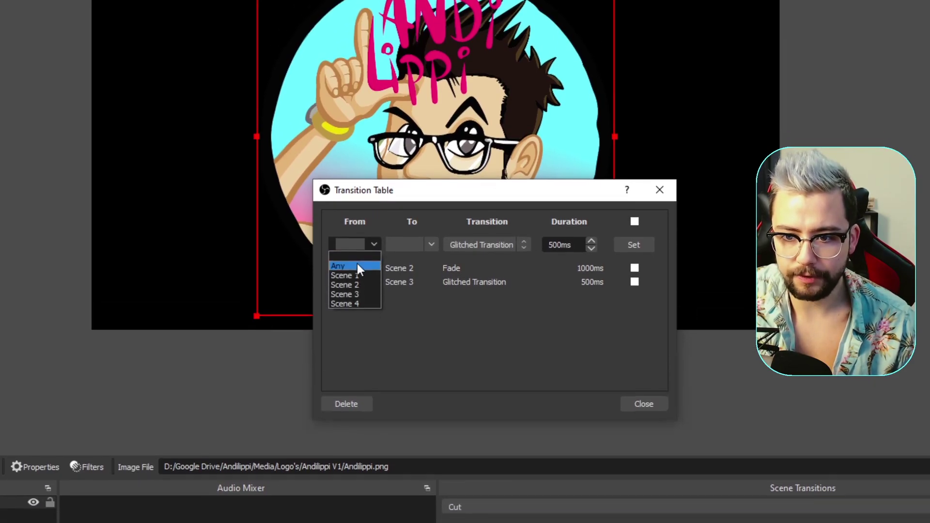
{"action": "left_click", "coordinate": [355, 262]}
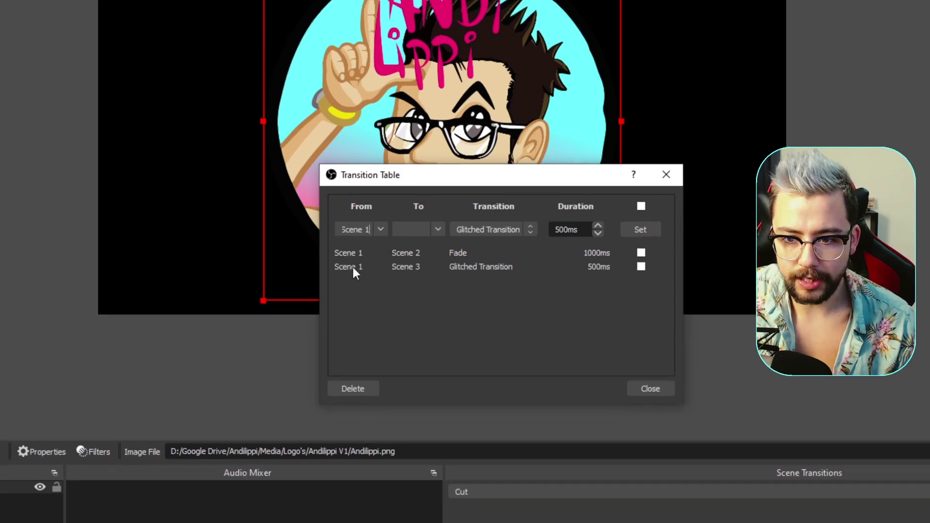
{"action": "left_click", "coordinate": [380, 260]}
{"action": "left_click", "coordinate": [364, 265]}
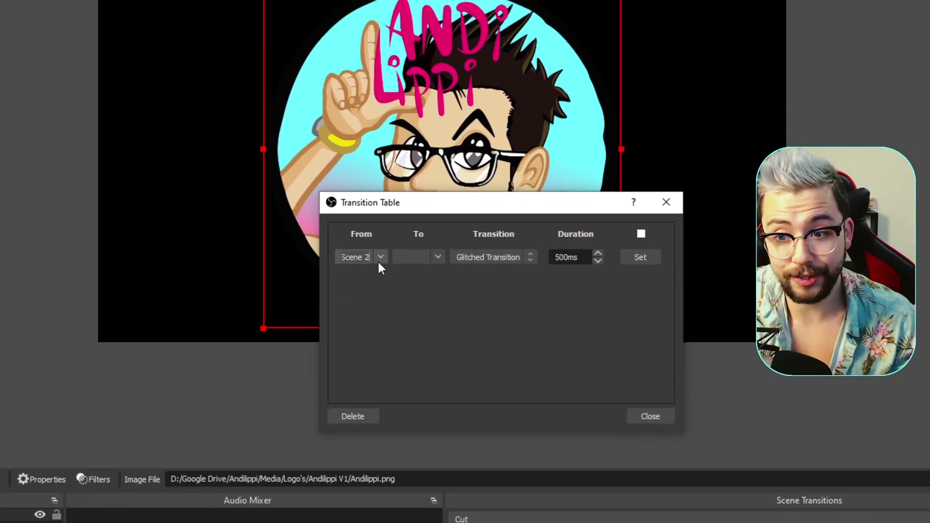
{"action": "left_click", "coordinate": [377, 260]}
{"action": "left_click", "coordinate": [368, 278]}
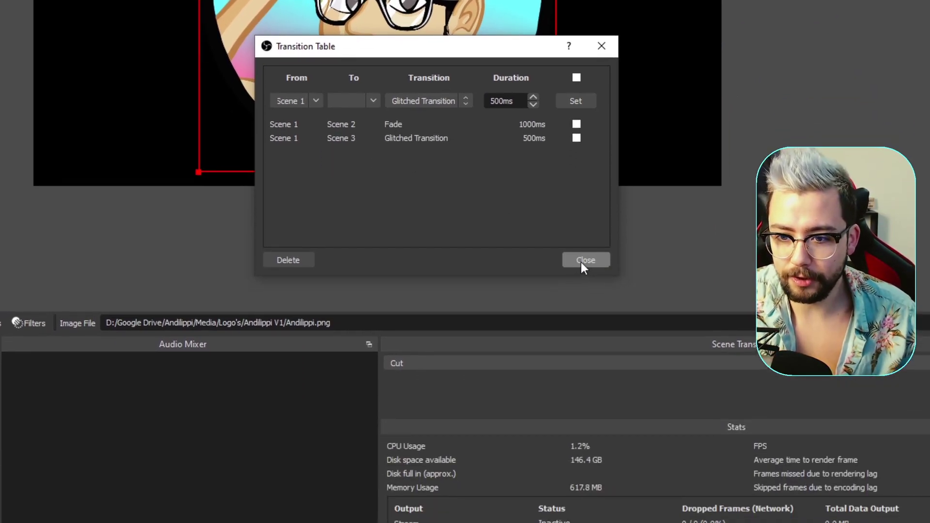
Close the table and go from Scene 1 to Scene 3 to see the Glitched Transition
{"action": "left_click", "coordinate": [582, 262]}
{"action": "left_click", "coordinate": [55, 269]}
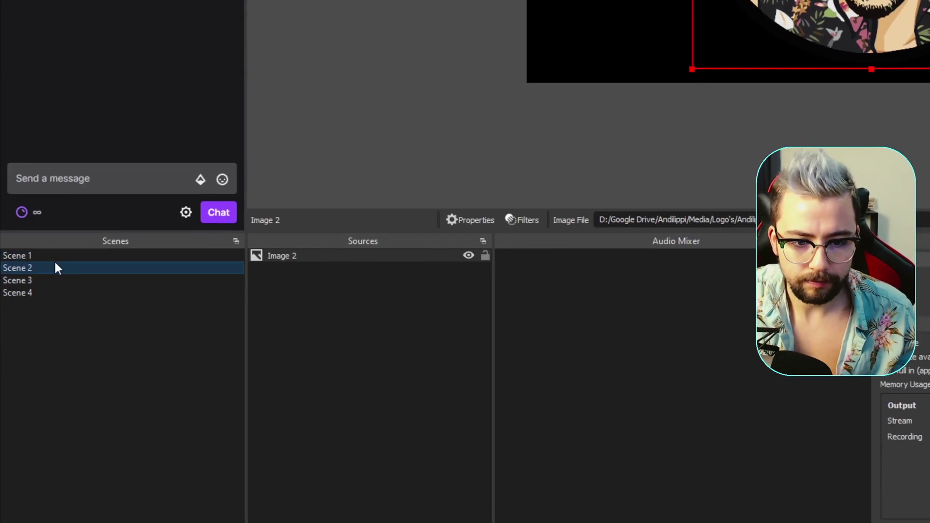
{"action": "left_click", "coordinate": [54, 256]}
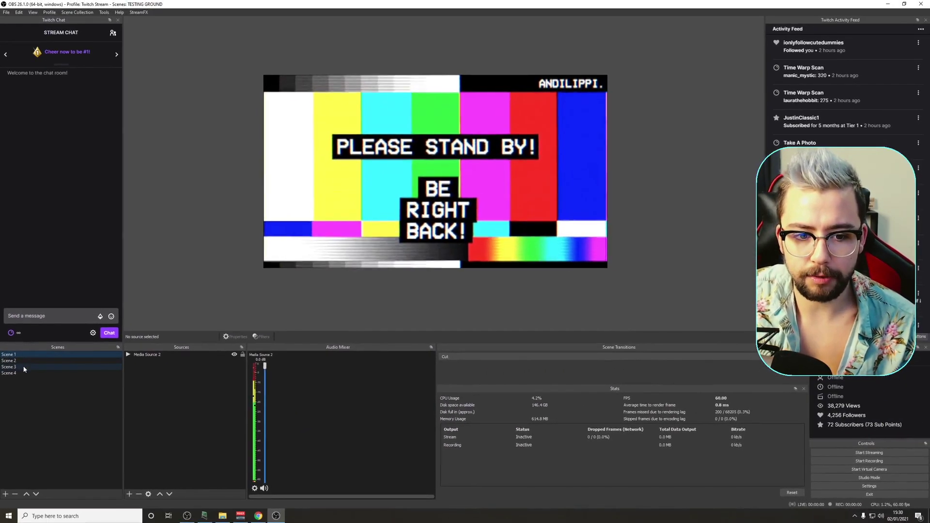
{"action": "left_click", "coordinate": [24, 369]}
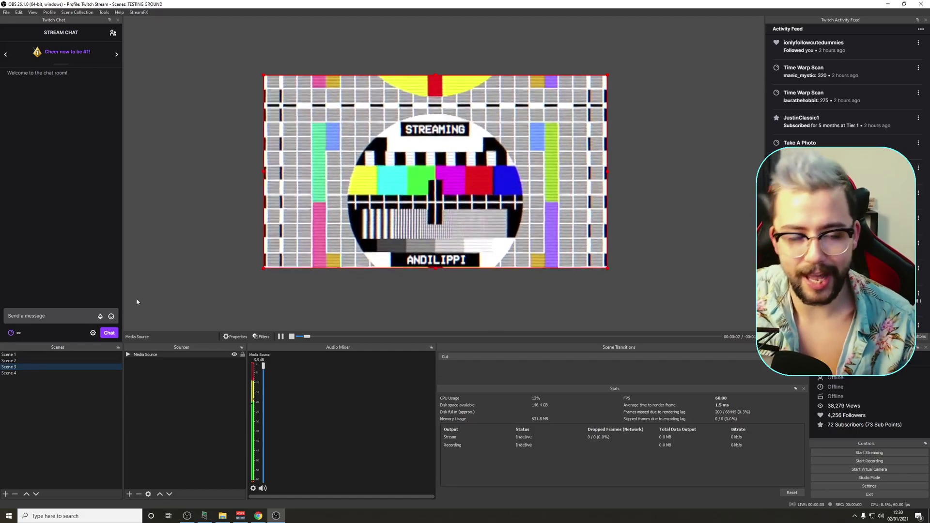
{"action": "left_click", "coordinate": [103, 12]}
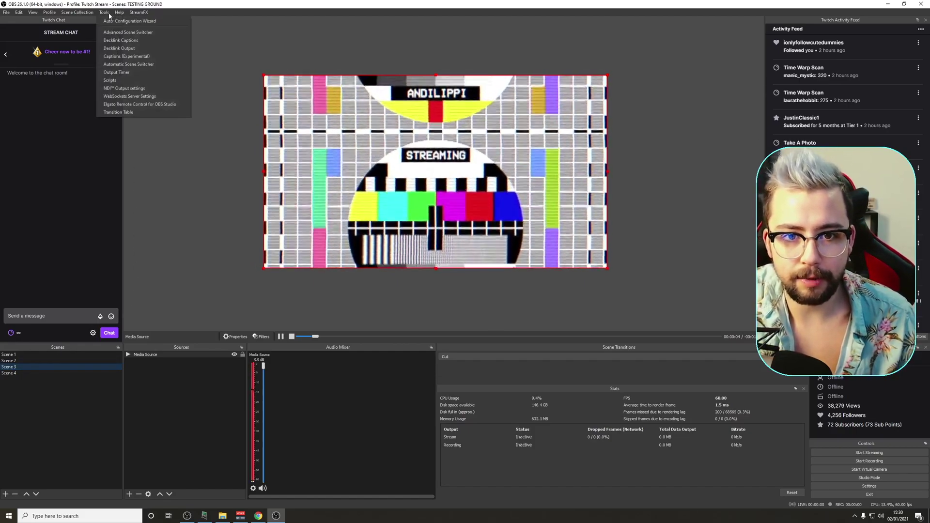
Reopen and widen the Transition Table, tick the Fade and Glitched rules, and delete both
{"action": "left_click", "coordinate": [120, 112]}
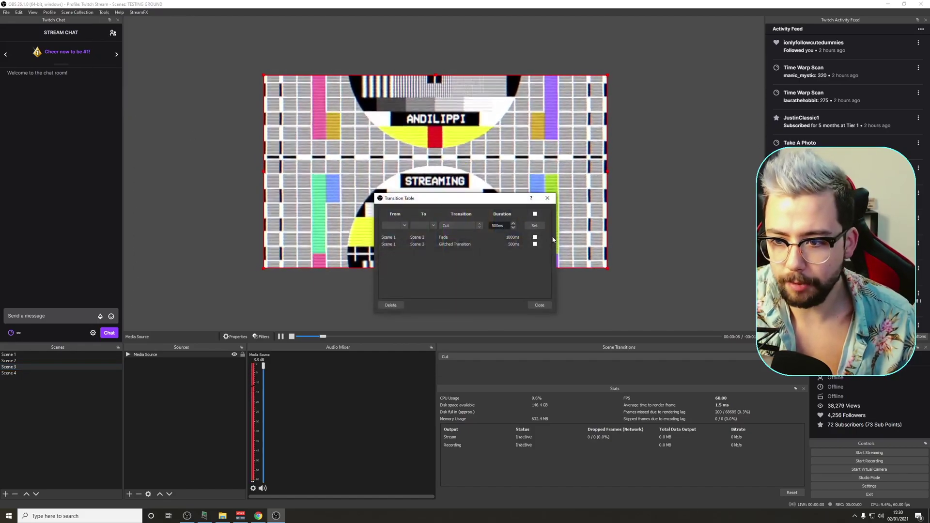
{"action": "left_click_drag", "start_coordinate": [556, 237], "coordinate": [621, 237]}
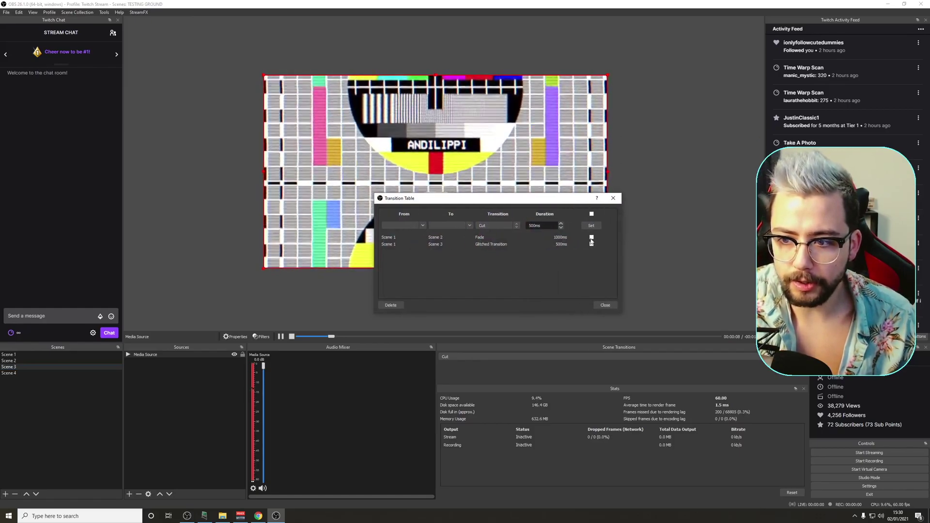
{"action": "left_click", "coordinate": [592, 236]}
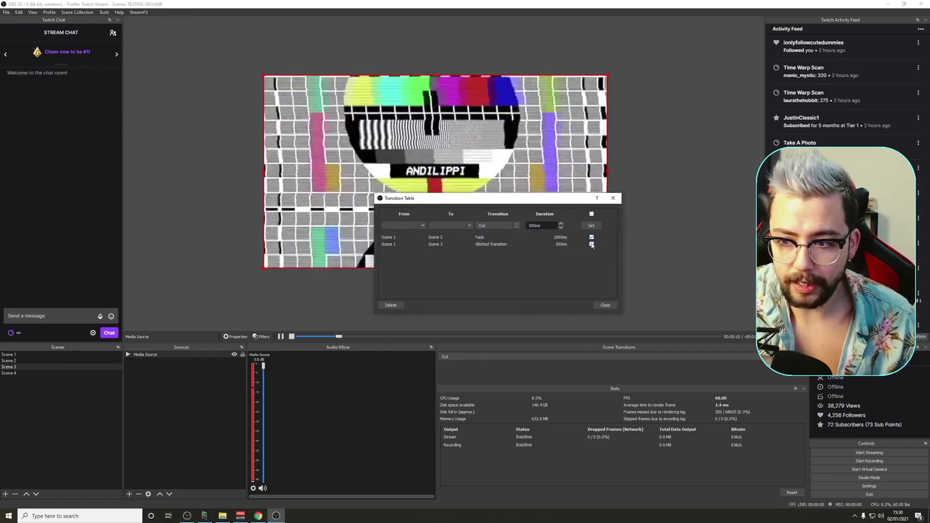
{"action": "left_click", "coordinate": [592, 244]}
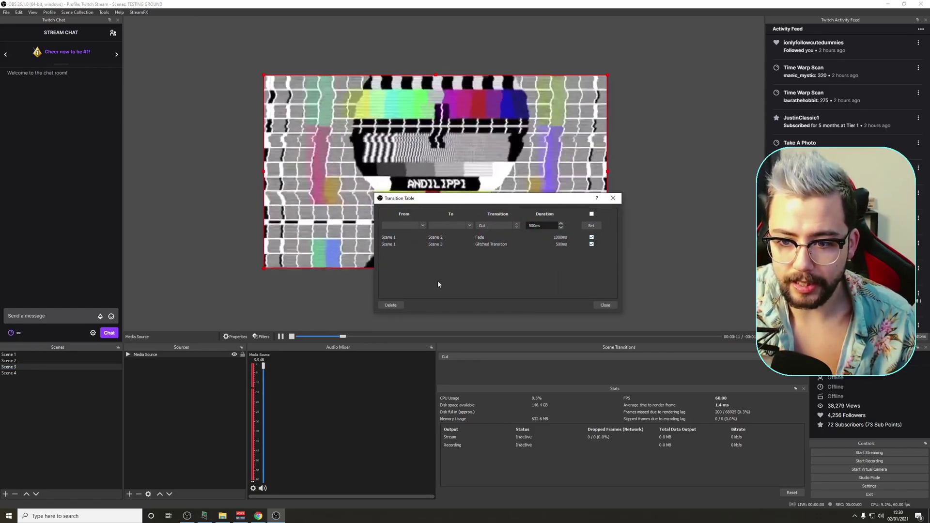
{"action": "left_click", "coordinate": [395, 305]}
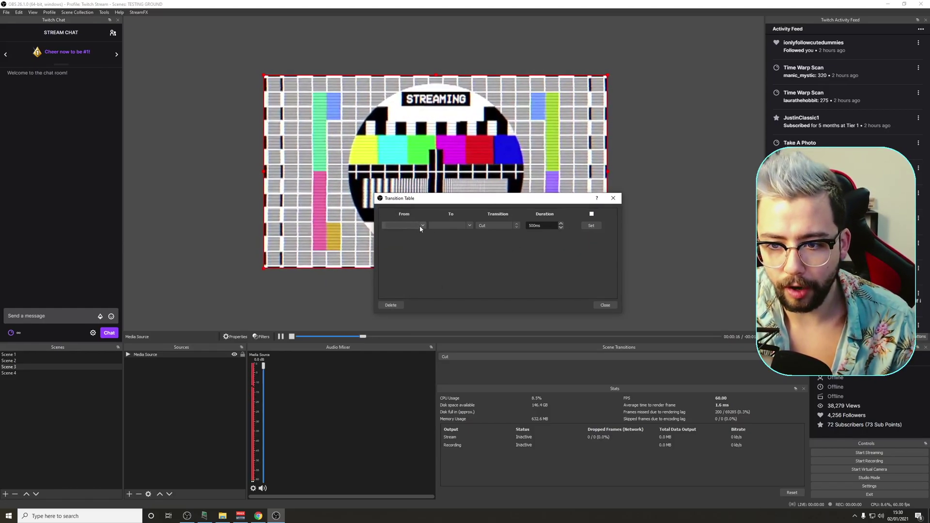
Create an Any to Scene 1 rule using Andilippi Split at 500ms, then close the table
{"action": "left_click", "coordinate": [413, 223]}
{"action": "left_click", "coordinate": [424, 226]}
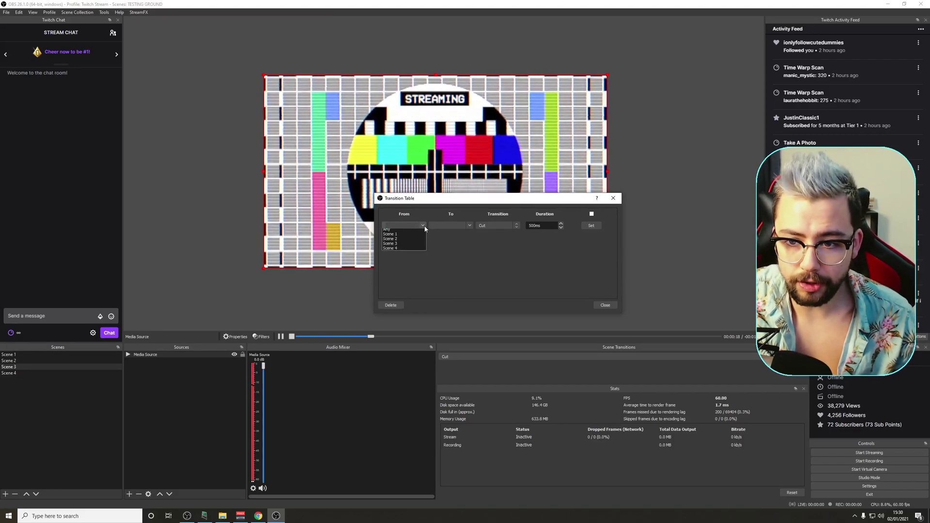
{"action": "left_click", "coordinate": [390, 236]}
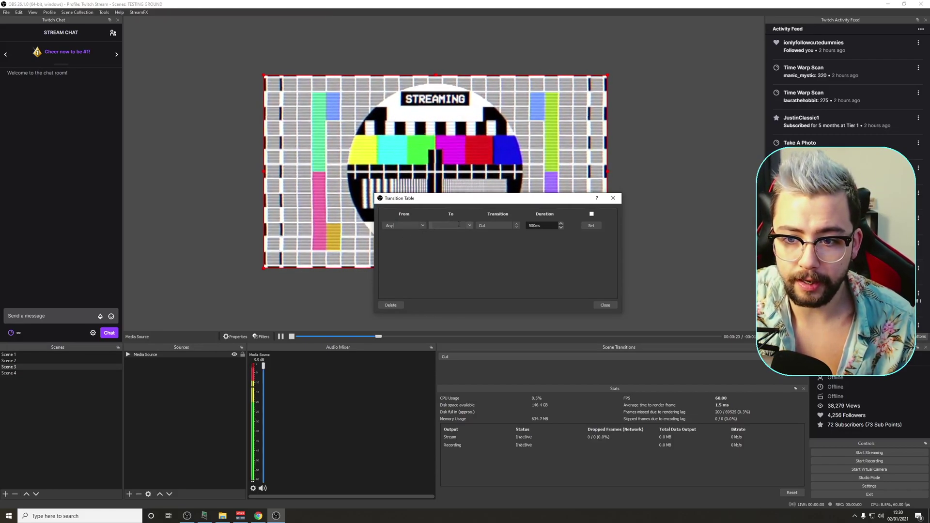
{"action": "left_click", "coordinate": [470, 226]}
{"action": "left_click", "coordinate": [466, 239]}
{"action": "left_click", "coordinate": [496, 226]}
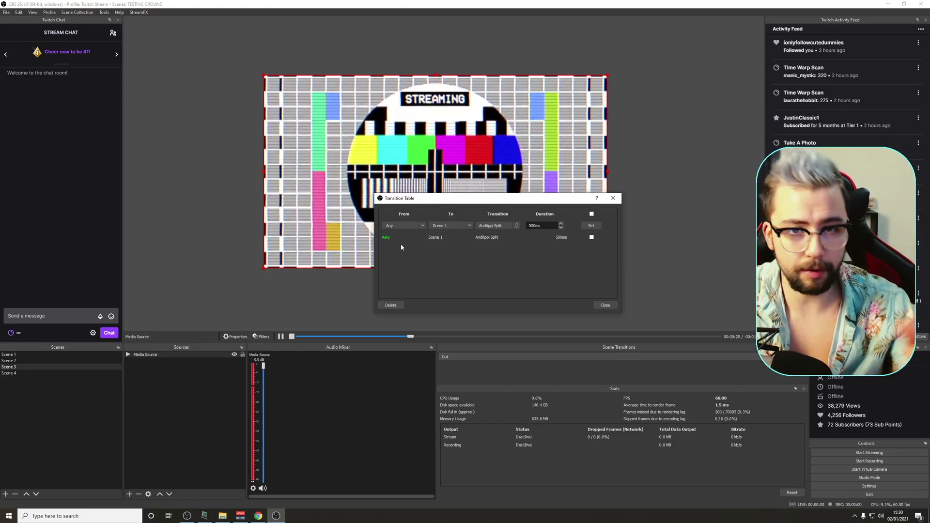
{"action": "left_click", "coordinate": [605, 305]}
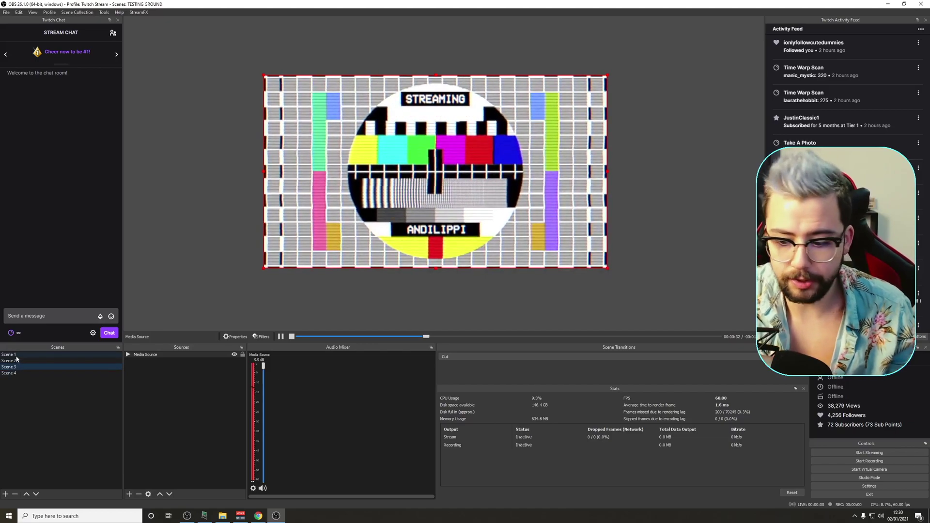
Switch Scene 1, Scene 2, then Scene 1 to see the split, and reopen the Transition Table
{"action": "left_click", "coordinate": [11, 355]}
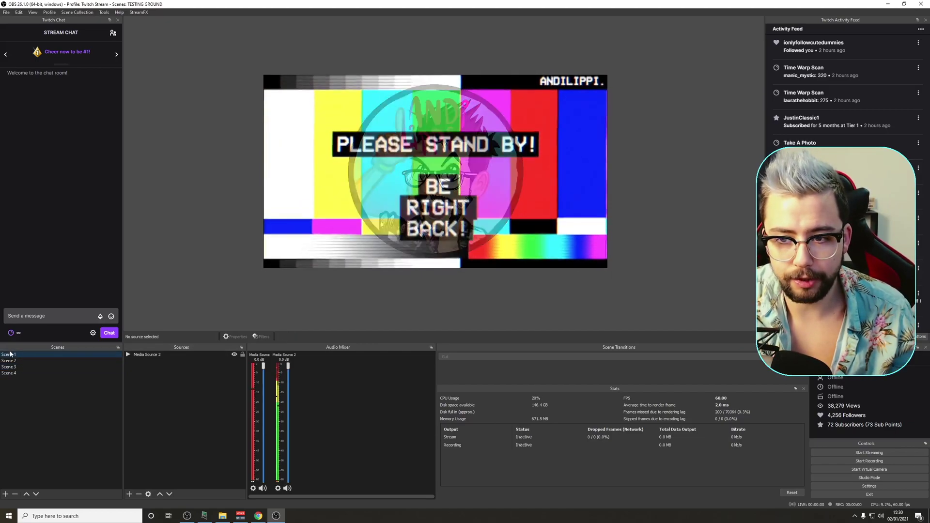
{"action": "left_click", "coordinate": [14, 361]}
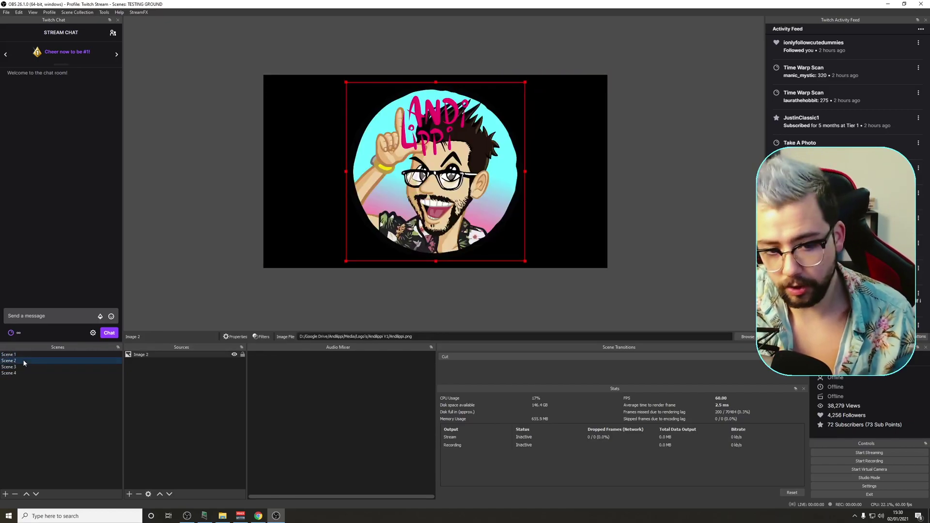
{"action": "left_click", "coordinate": [20, 355]}
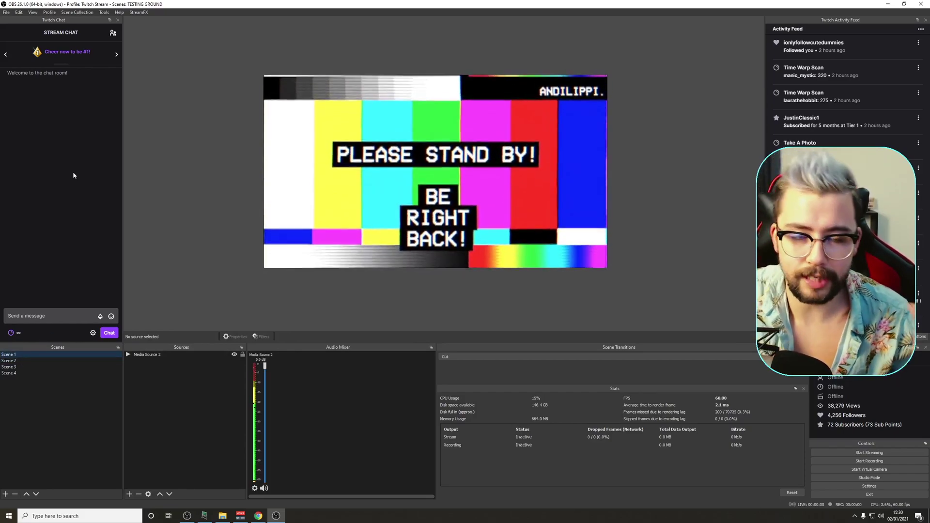
{"action": "left_click", "coordinate": [104, 12]}
{"action": "left_click", "coordinate": [118, 112]}
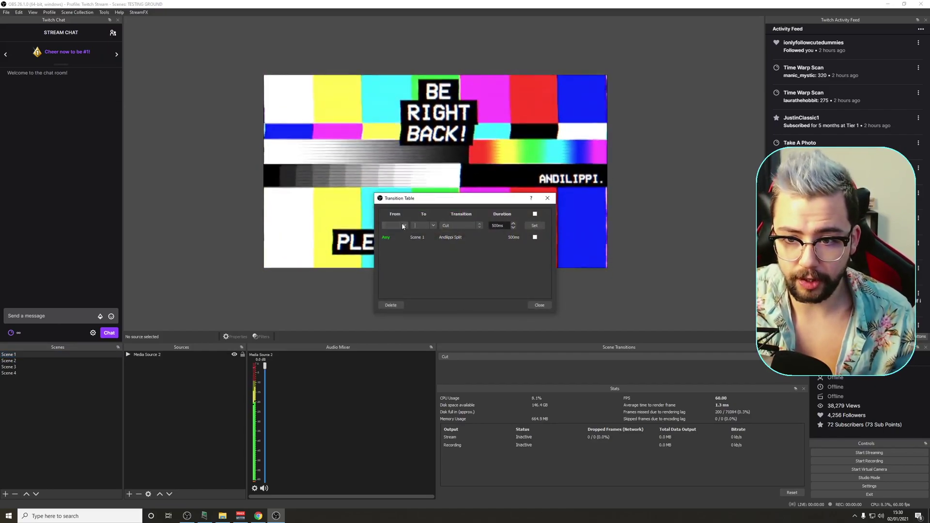
Add a Scene 3 to Scene 1 Luma Wipe rule at 500ms, clear the From filter, and close
{"action": "left_click", "coordinate": [390, 250]}
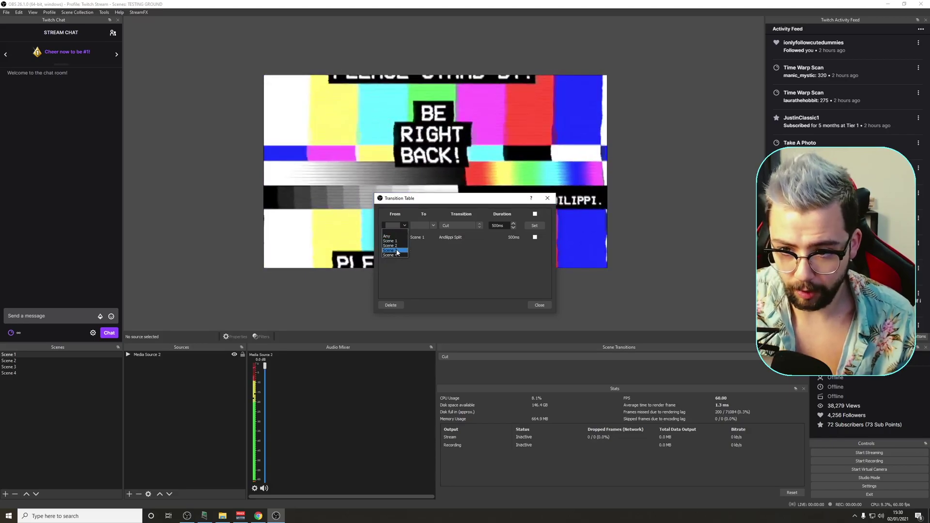
{"action": "left_click", "coordinate": [431, 225]}
{"action": "left_click", "coordinate": [422, 232]}
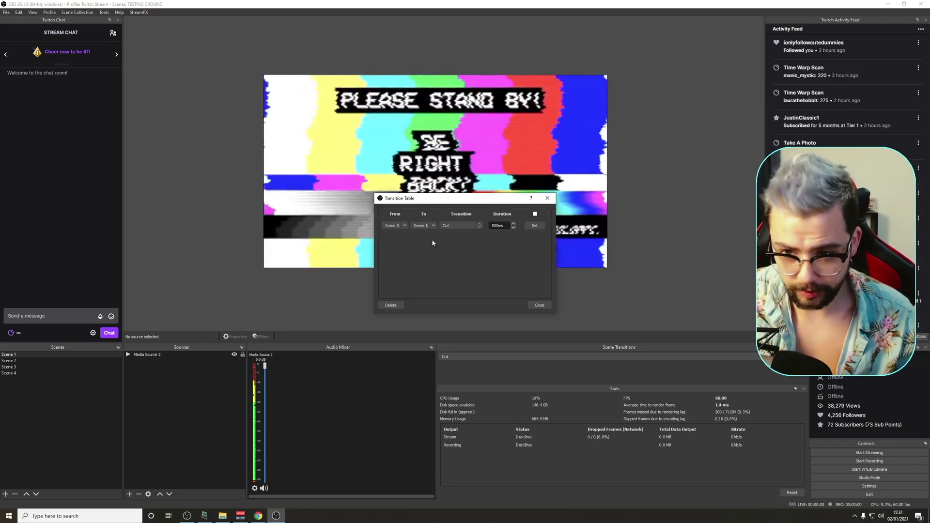
{"action": "left_click", "coordinate": [480, 226]}
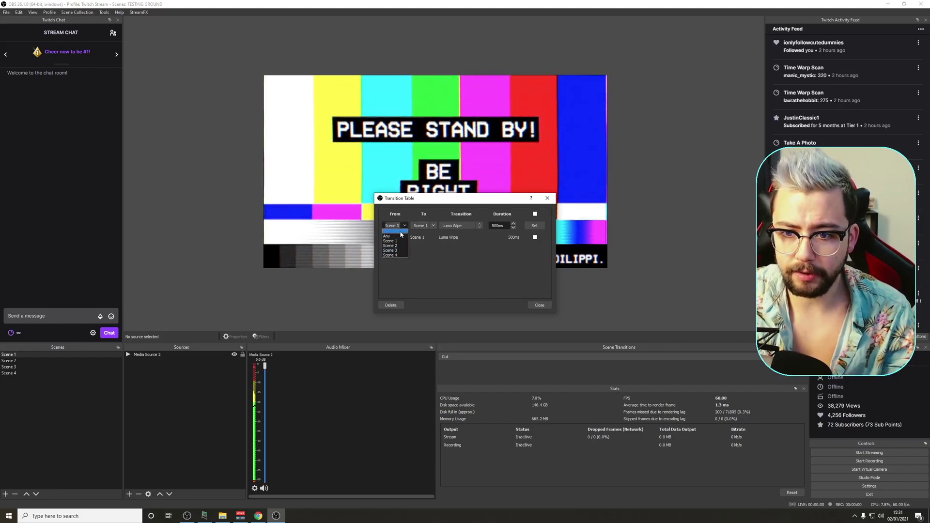
{"action": "left_click", "coordinate": [432, 225]}
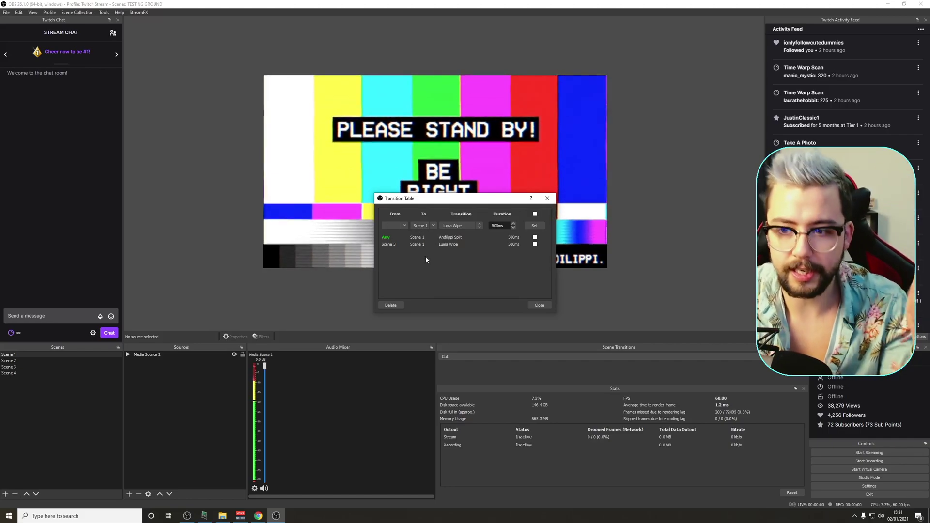
{"action": "left_click", "coordinate": [539, 305]}
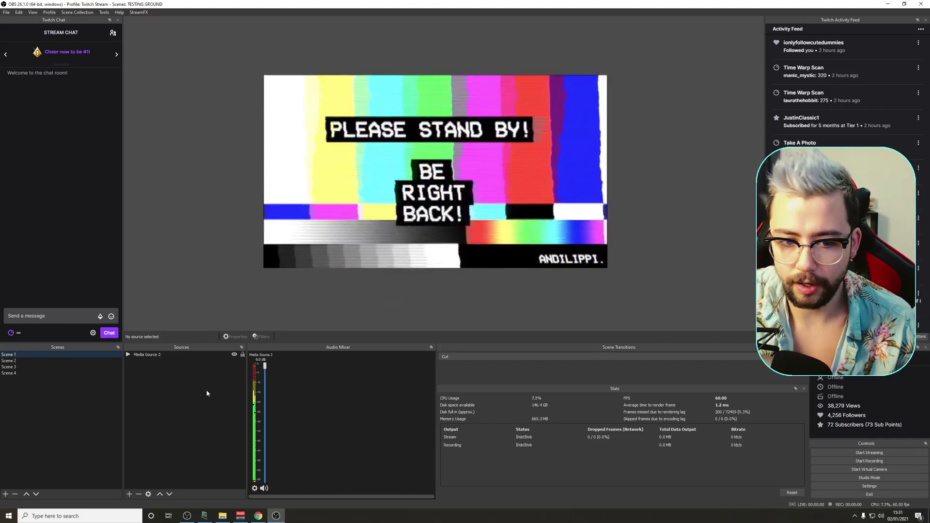
Switch from Scene 3 back to Scene 1 to preview the Luma Wipe into Please Stand By
{"action": "left_click", "coordinate": [11, 368]}
{"action": "left_click", "coordinate": [14, 355]}
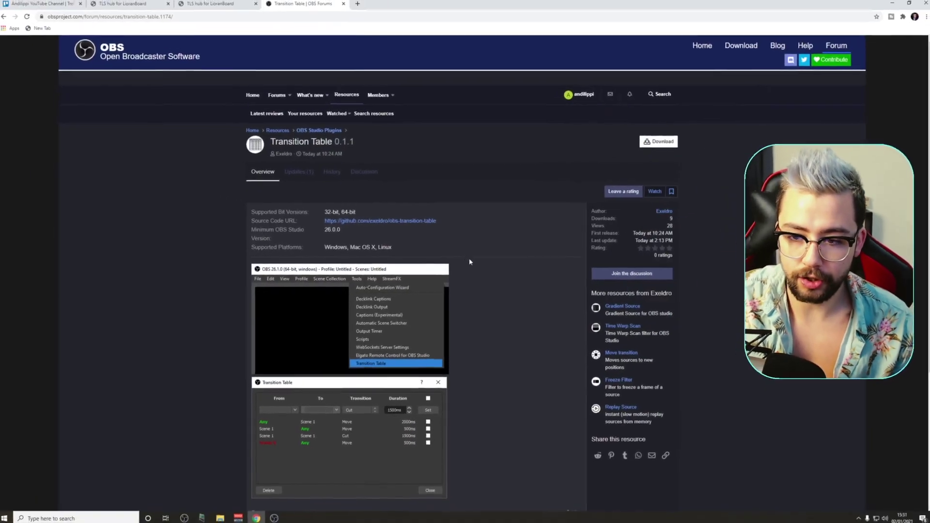
{"action": "scroll", "coordinate": [472, 254], "scroll_direction": "down", "scroll_amount": 4}
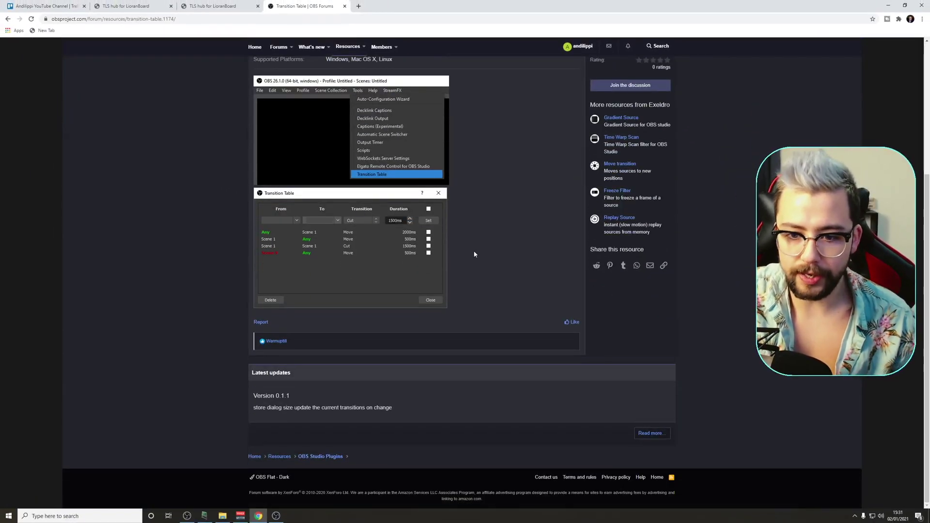
Attempt to rate Transition Table 0.1.1, then dismiss the download-required error notice
{"action": "scroll", "coordinate": [336, 355], "scroll_direction": "up", "scroll_amount": 4}
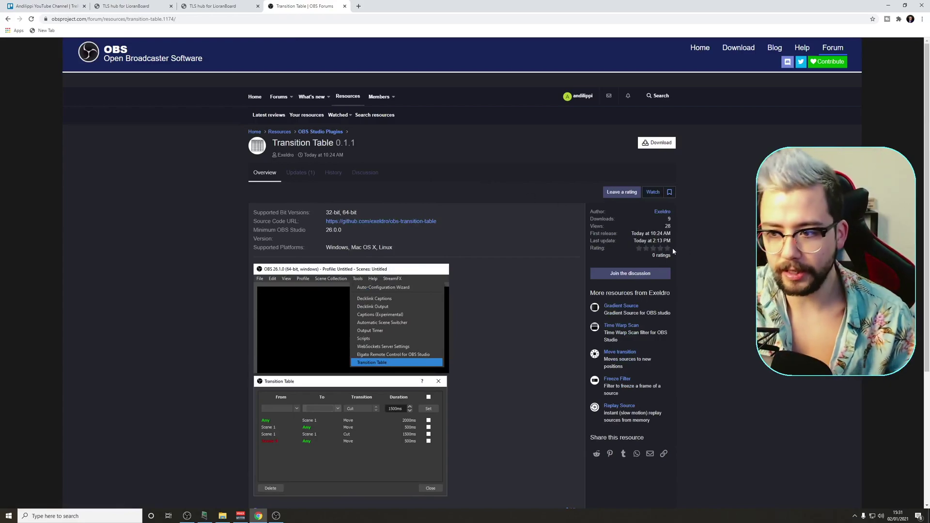
{"action": "left_click", "coordinate": [616, 194]}
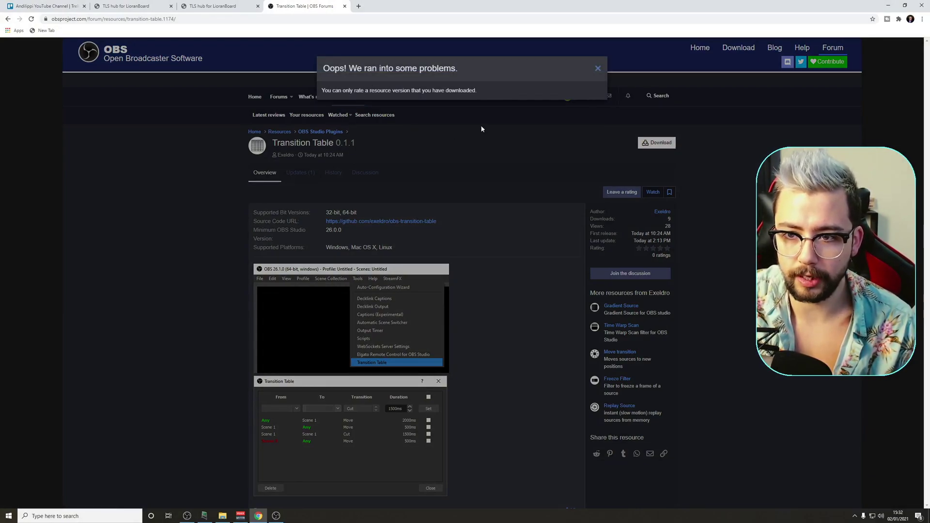
{"action": "left_click", "coordinate": [598, 69]}
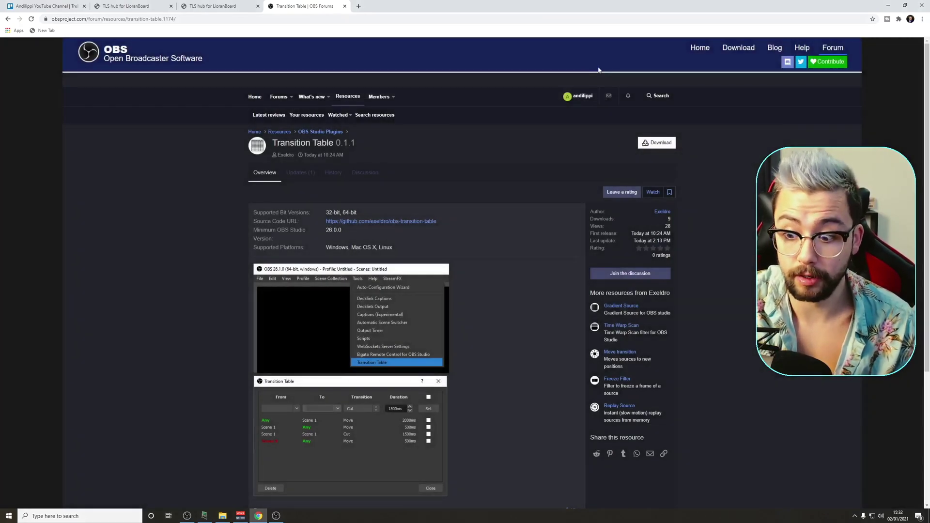